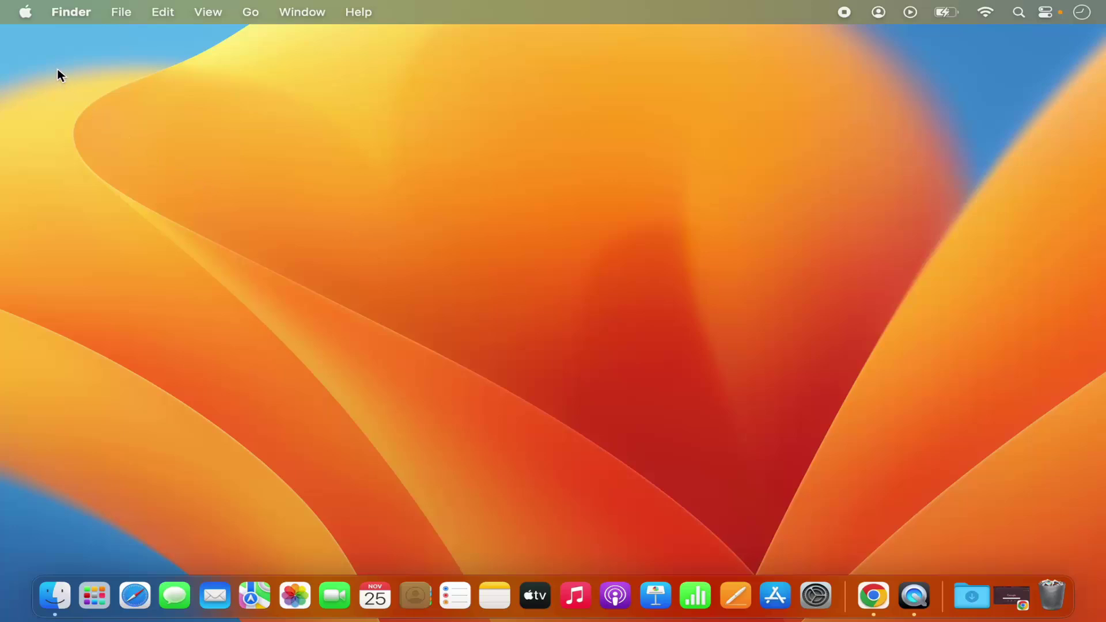
# Open System Settings and bring up the Desktop & Dock settings.
pyautogui.click(27, 15)
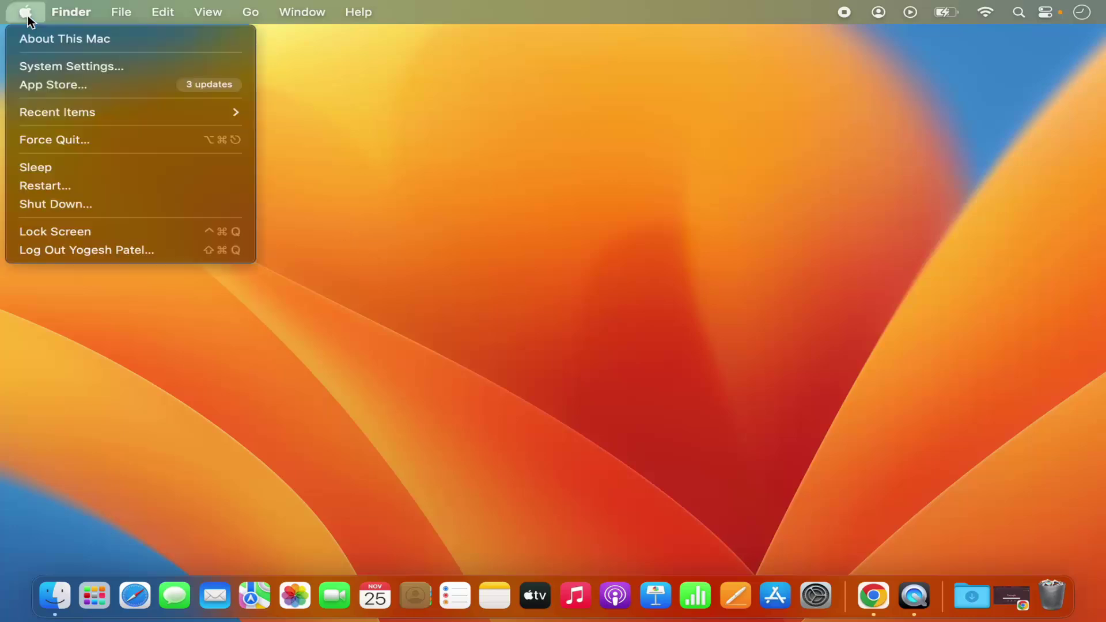
pyautogui.click(67, 72)
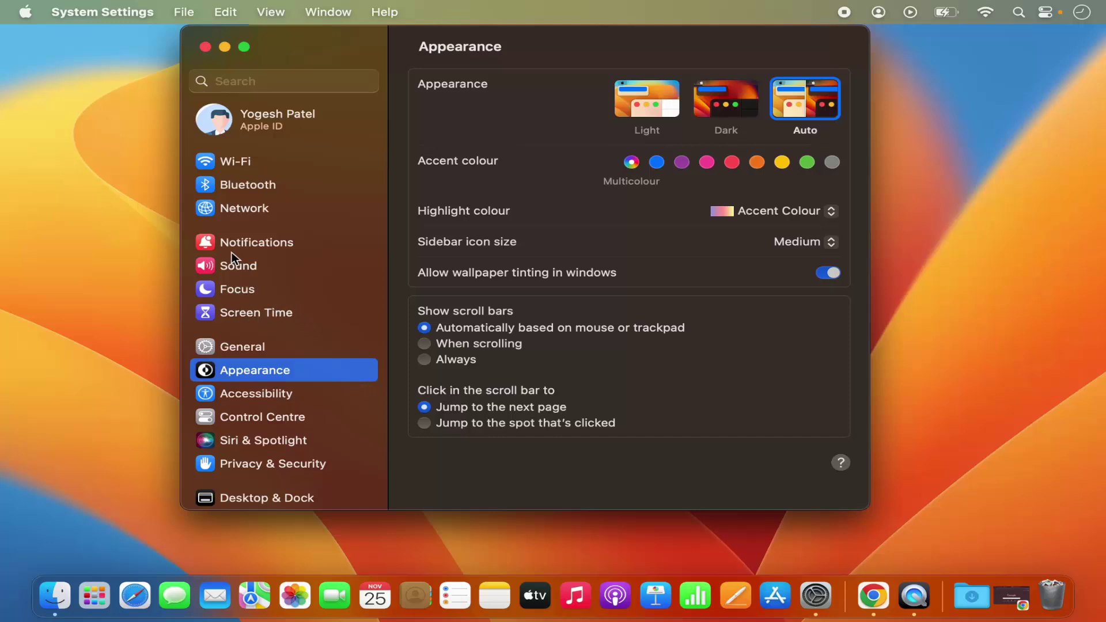
pyautogui.scroll(-5, 243, 324)
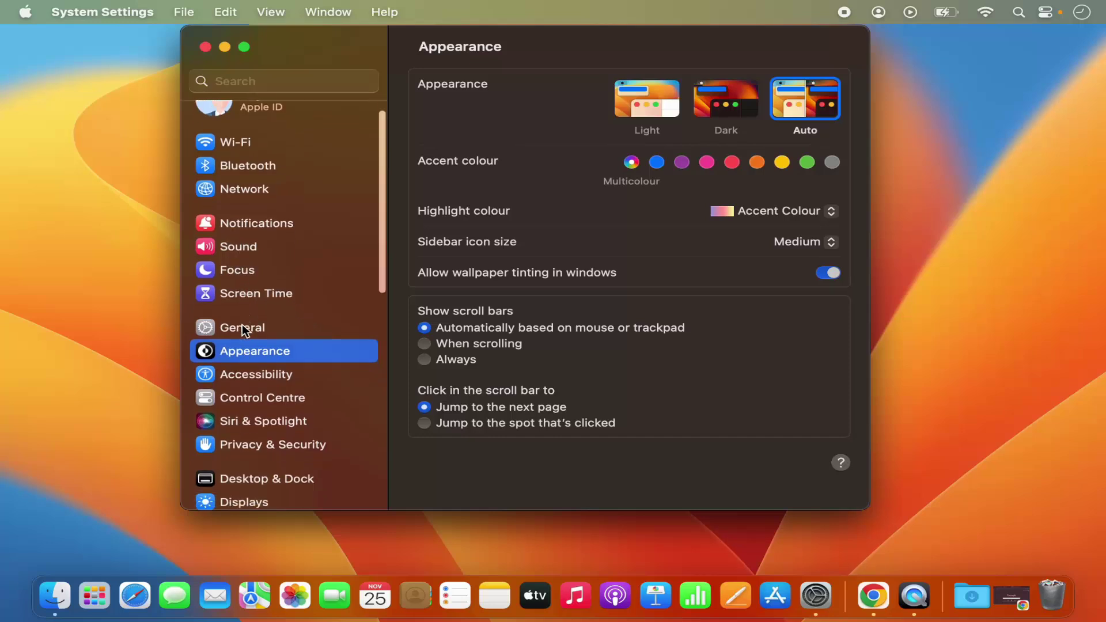
pyautogui.scroll(-2, 242, 326)
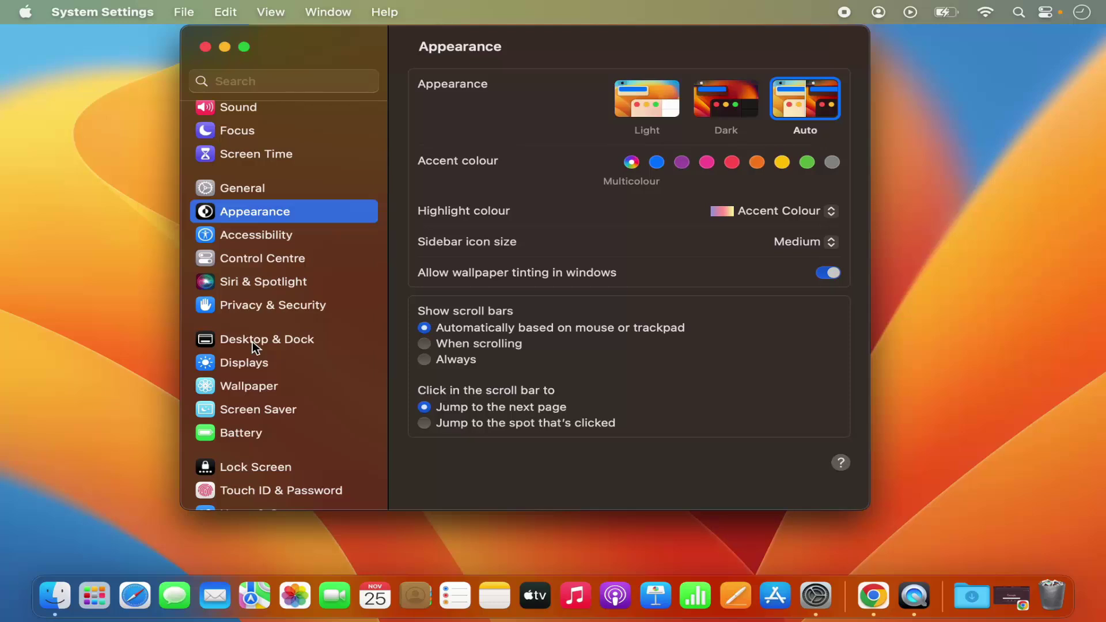
pyautogui.click(253, 341)
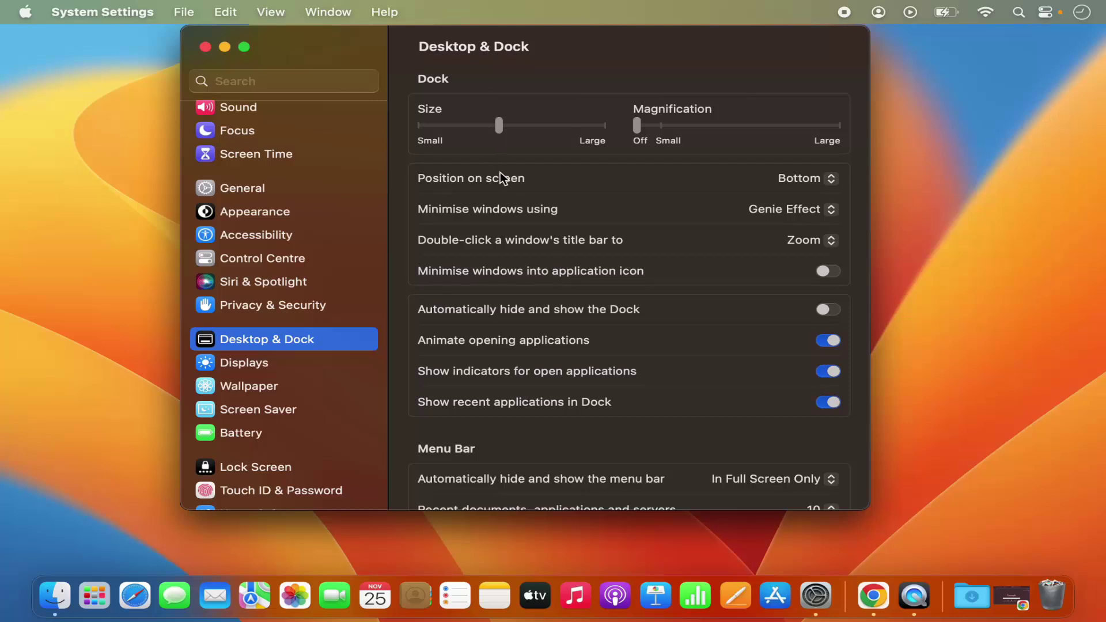
pyautogui.scroll(-5, 521, 254)
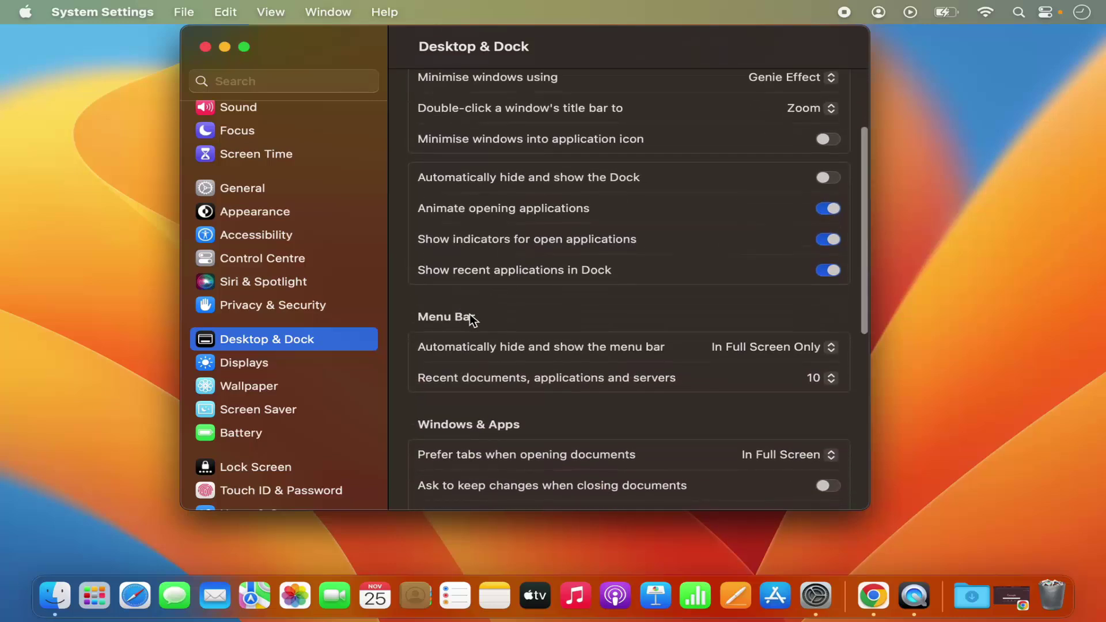
pyautogui.scroll(5, 510, 316)
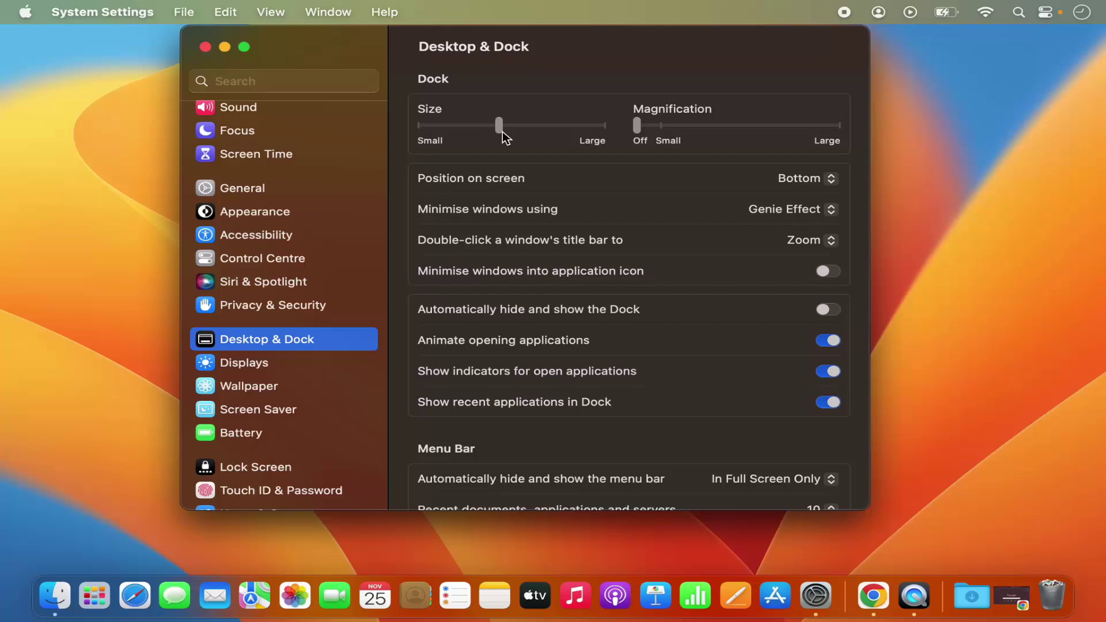
# Try a smaller Dock size and stronger magnification, returning the size to about medium and magnification to Off.
pyautogui.moveTo(503, 137); pyautogui.dragTo(451, 129)
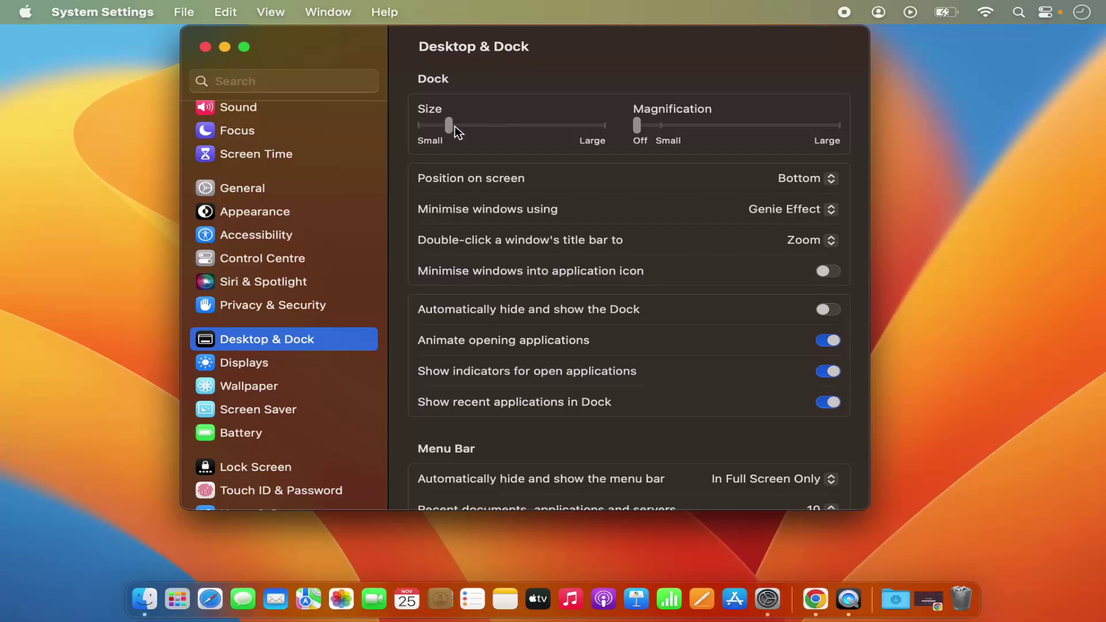
pyautogui.click(499, 127)
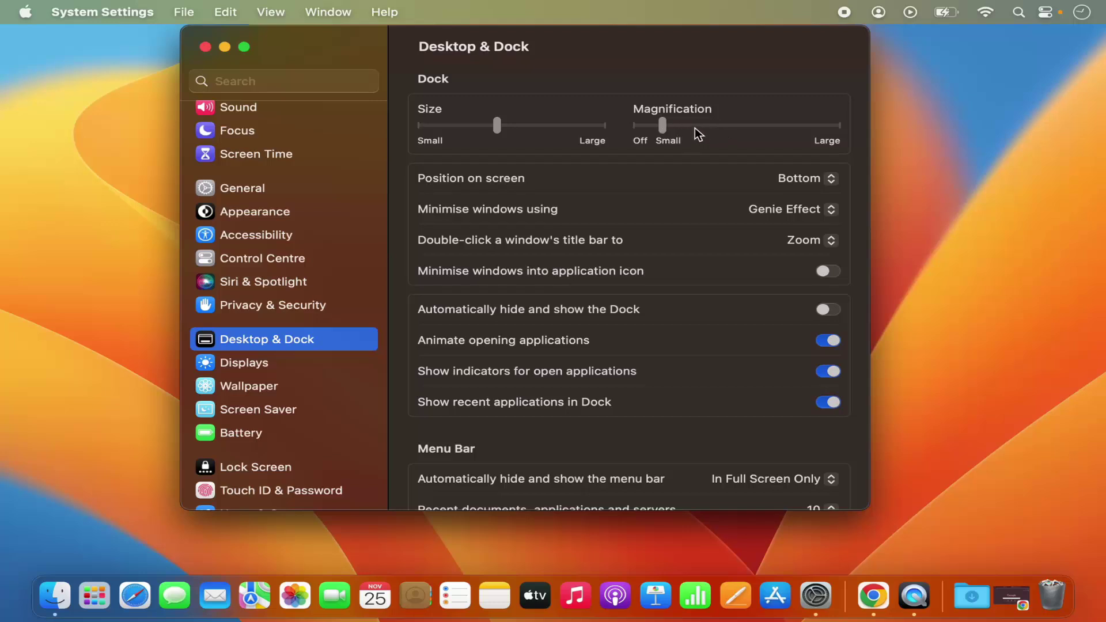
pyautogui.click(775, 126)
pyautogui.click(637, 128)
# Try the Dock's position on screen at Left and at Right, and set it back to Bottom.
pyautogui.click(787, 180)
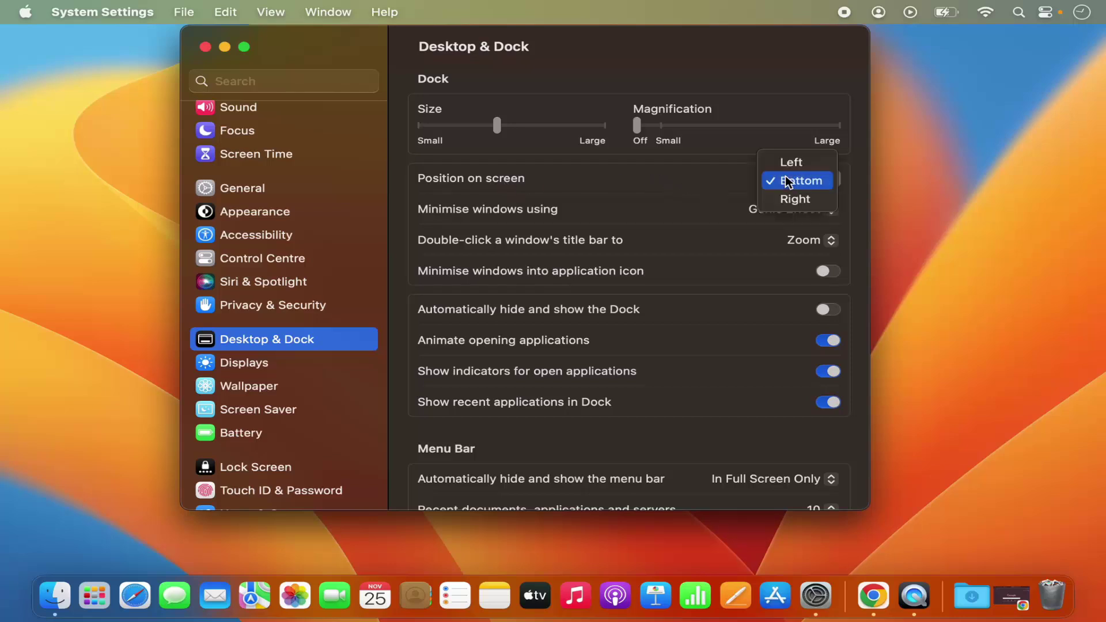
pyautogui.click(783, 164)
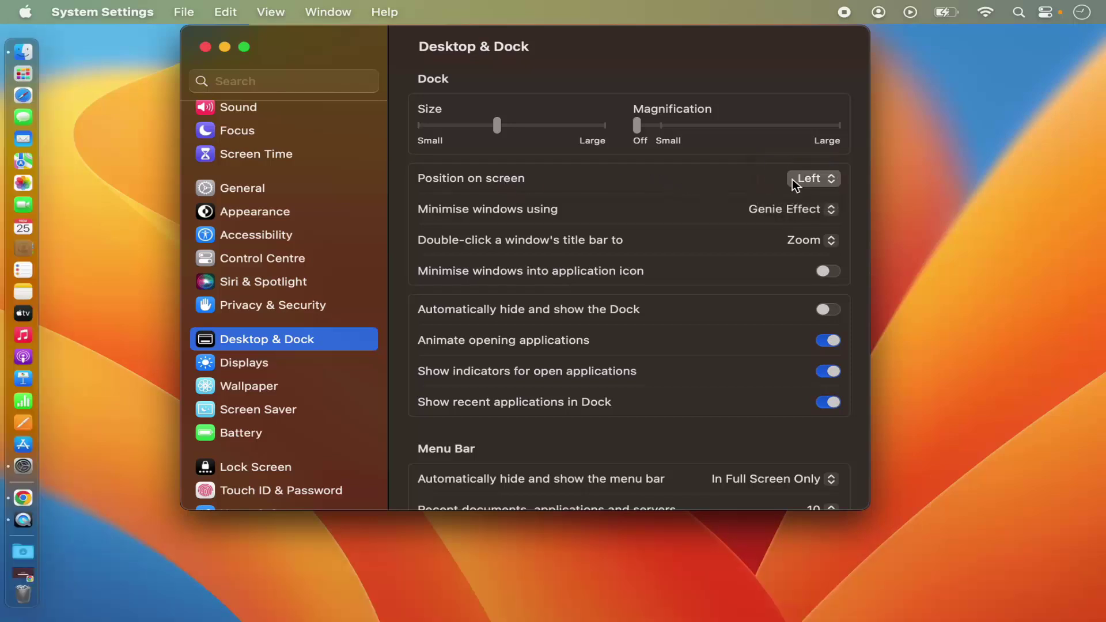
pyautogui.click(800, 180)
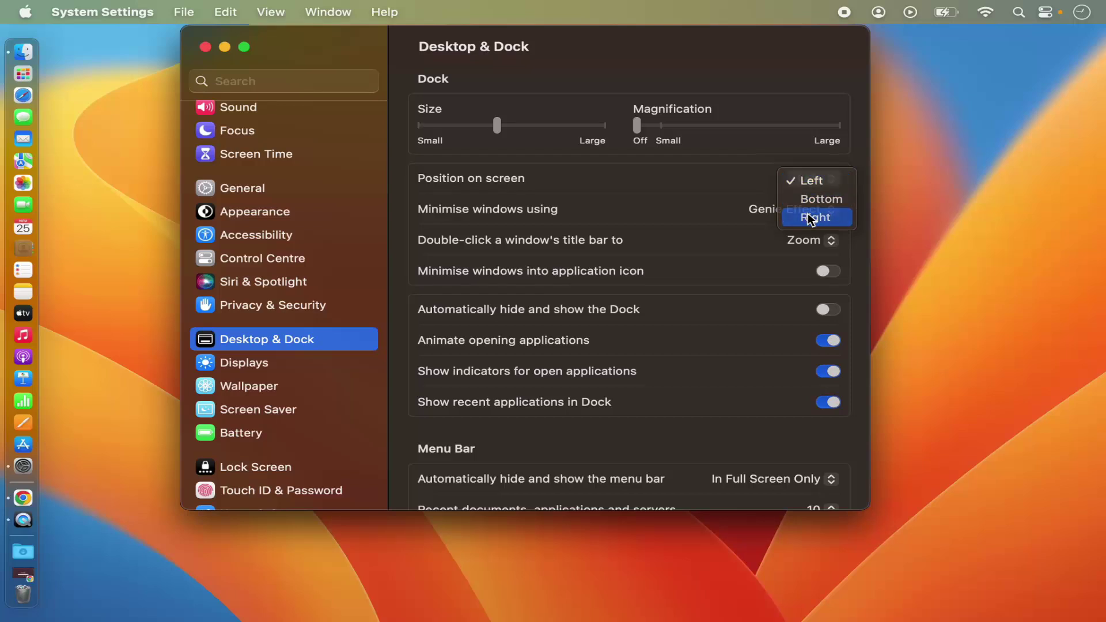
pyautogui.click(814, 217)
pyautogui.click(806, 182)
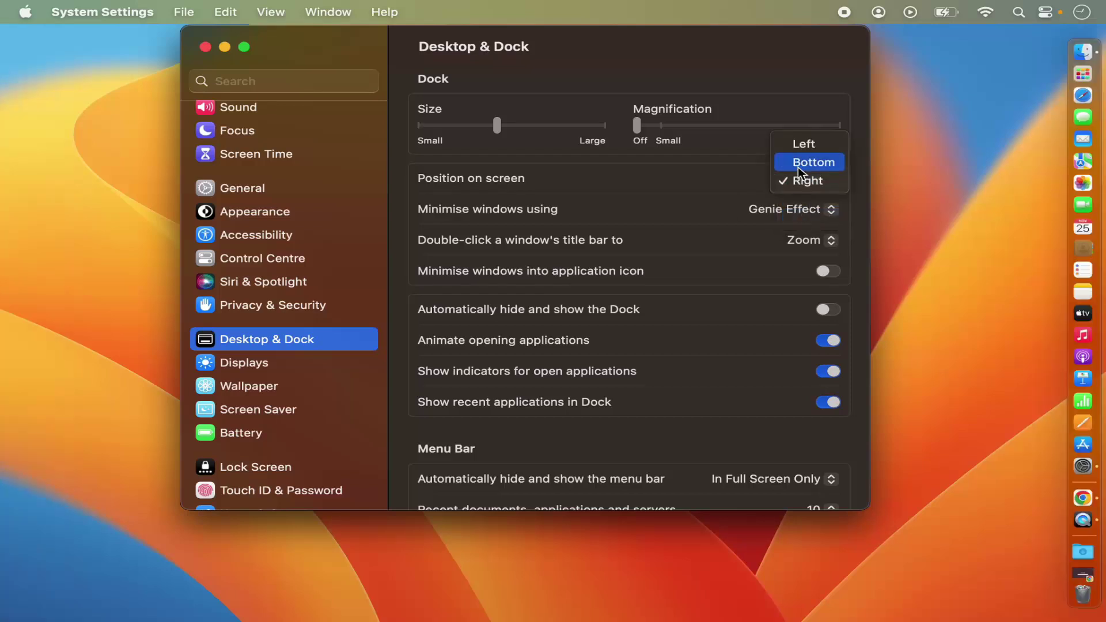
pyautogui.click(797, 167)
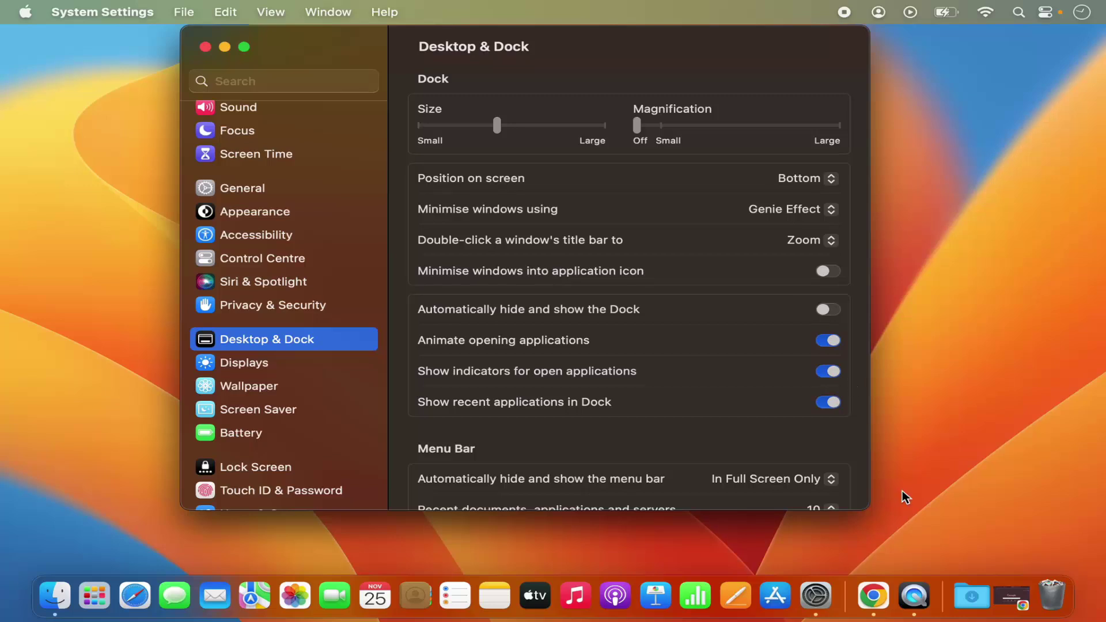
# Minimise a new Safari window to the Dock and check the available minimise effects without changing the setting.
pyautogui.click(960, 593)
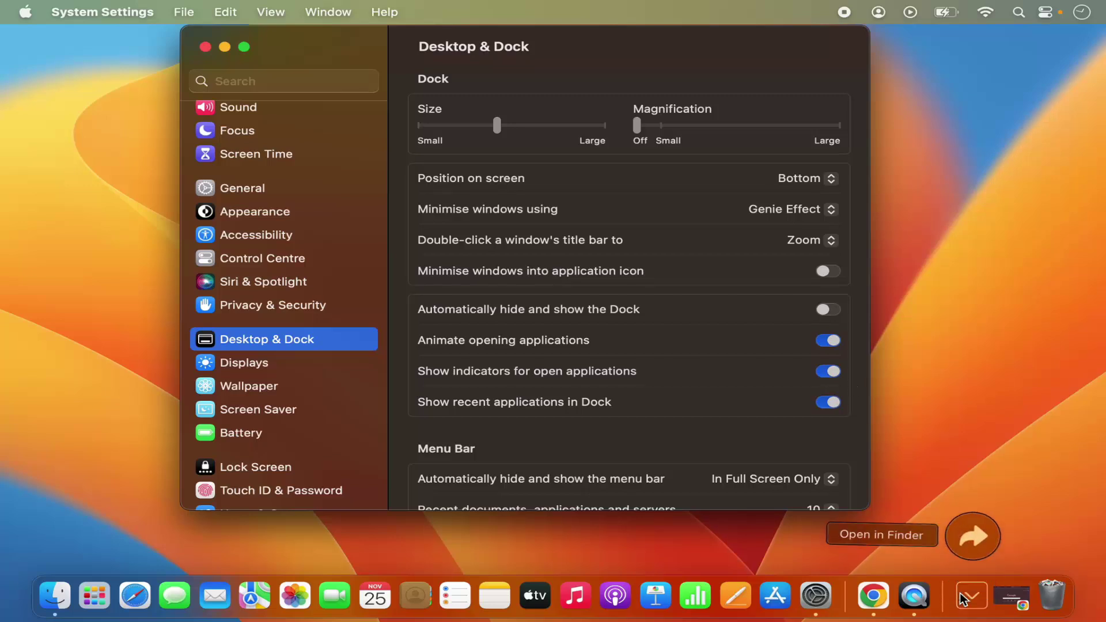
pyautogui.click(137, 585)
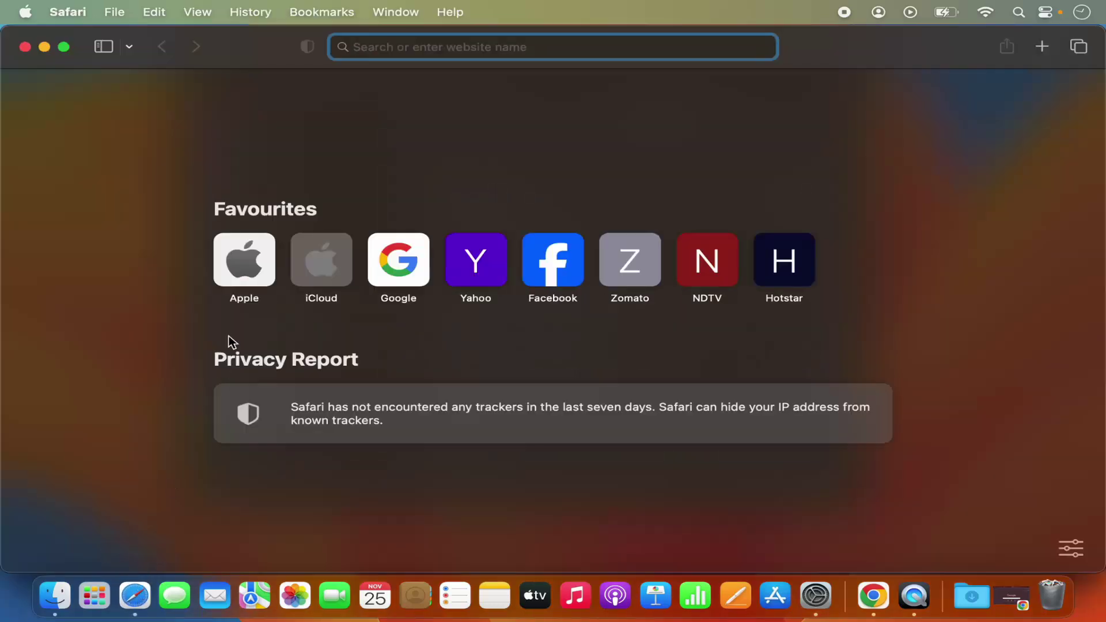
pyautogui.click(45, 47)
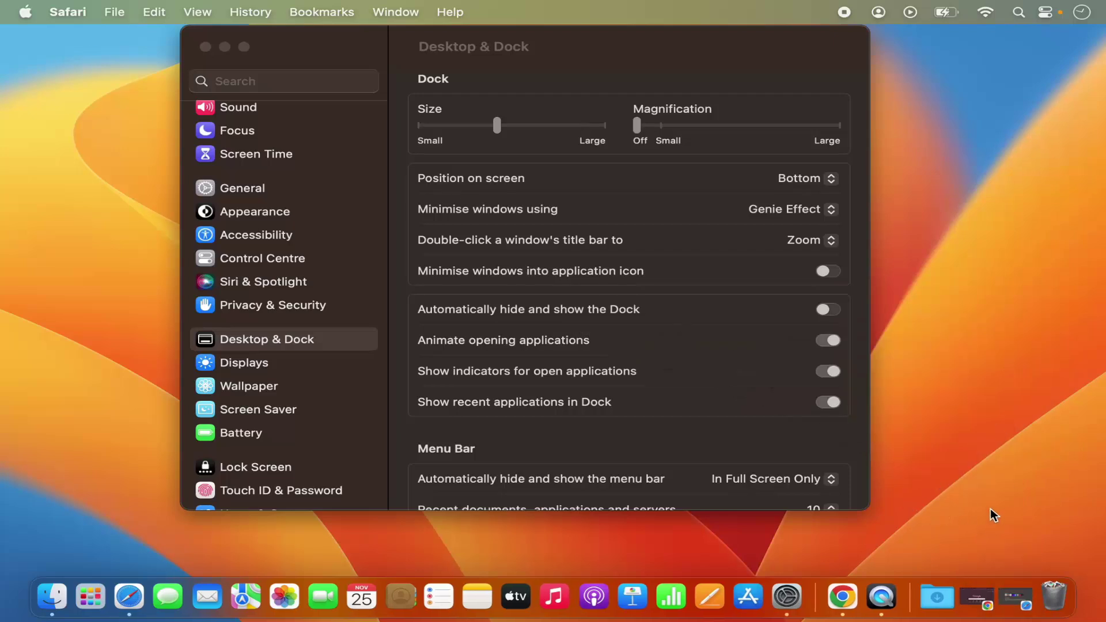
pyautogui.click(790, 212)
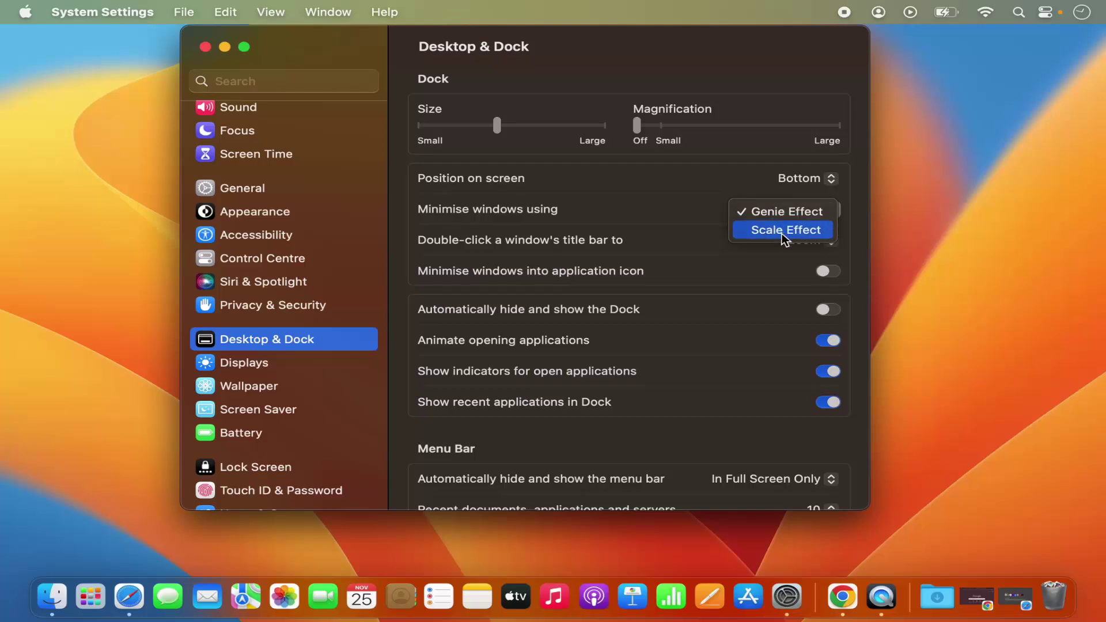
pyautogui.click(710, 214)
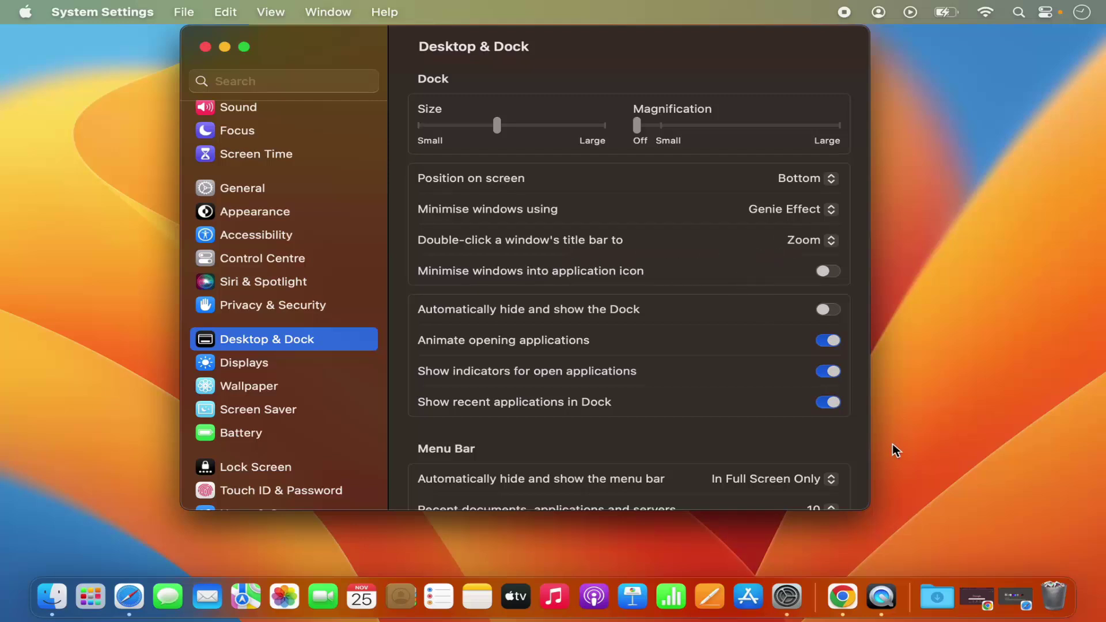
# Restore the minimised Safari window to test zooming it from its title bar, and close it.
pyautogui.click(1008, 605)
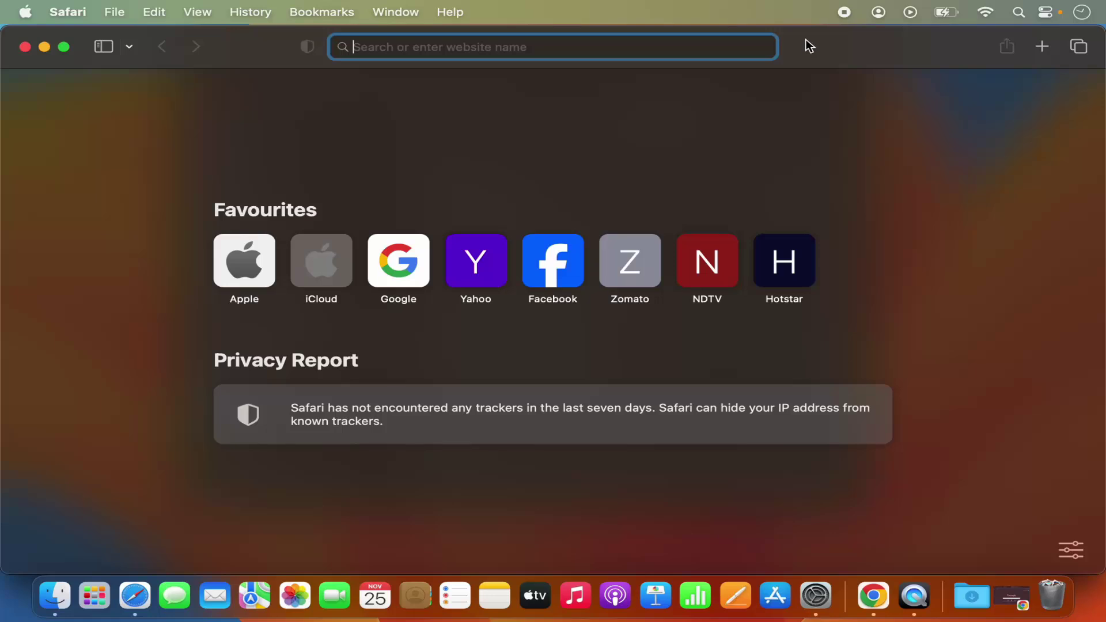
pyautogui.doubleClick(806, 40)
pyautogui.doubleClick(629, 90)
pyautogui.click(25, 46)
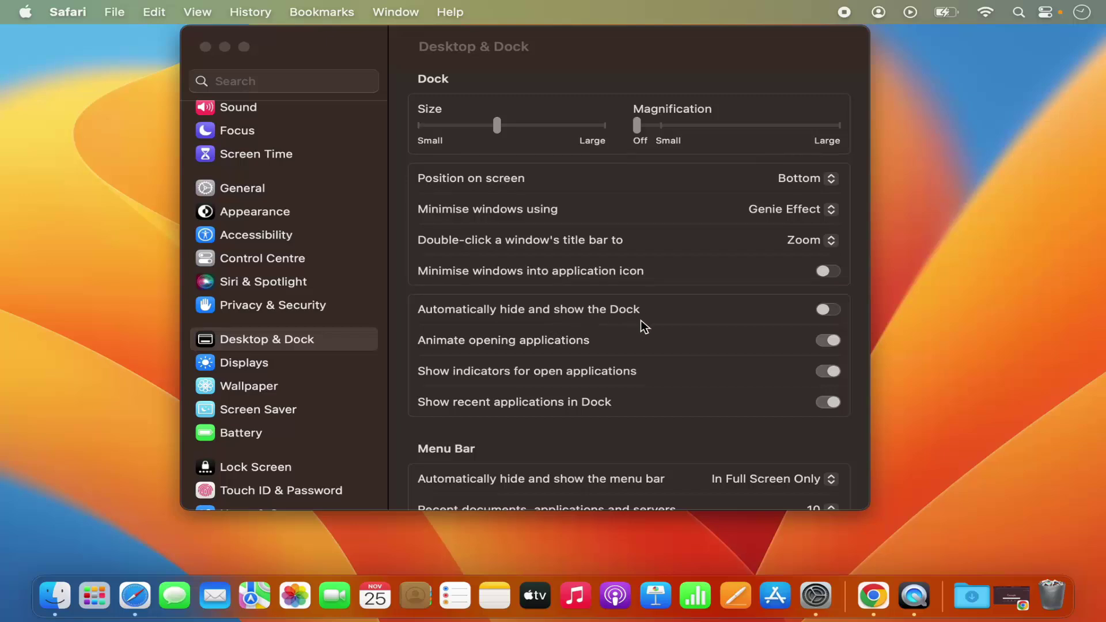
# Try automatically hiding and showing the Dock by revealing it once, and turn the option off again.
pyautogui.click(834, 312)
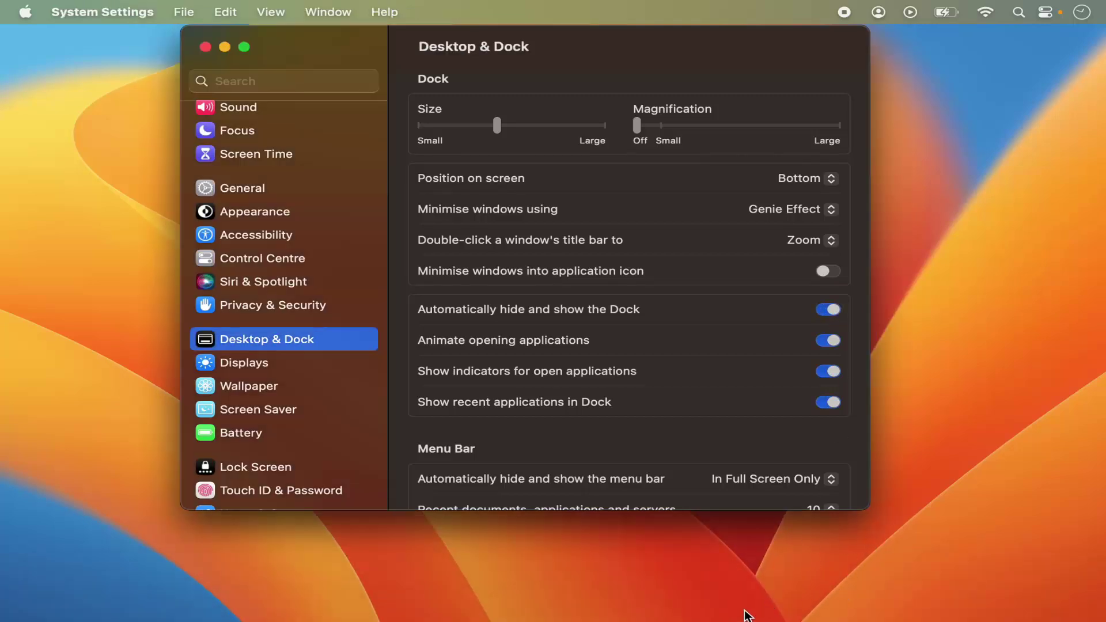
pyautogui.moveTo(740, 620)
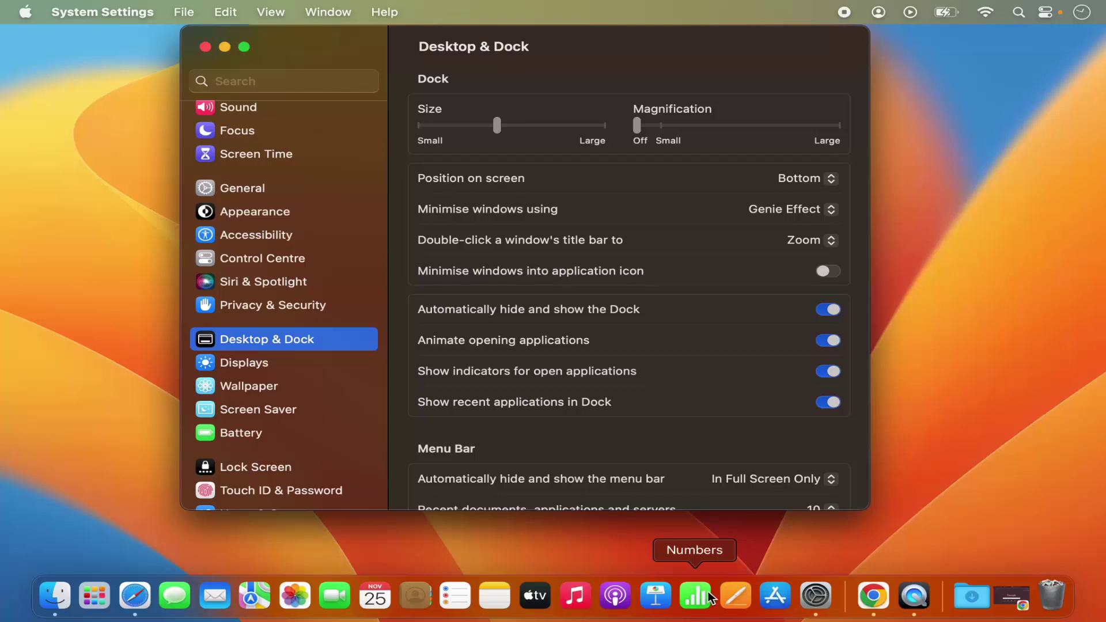
pyautogui.click(823, 308)
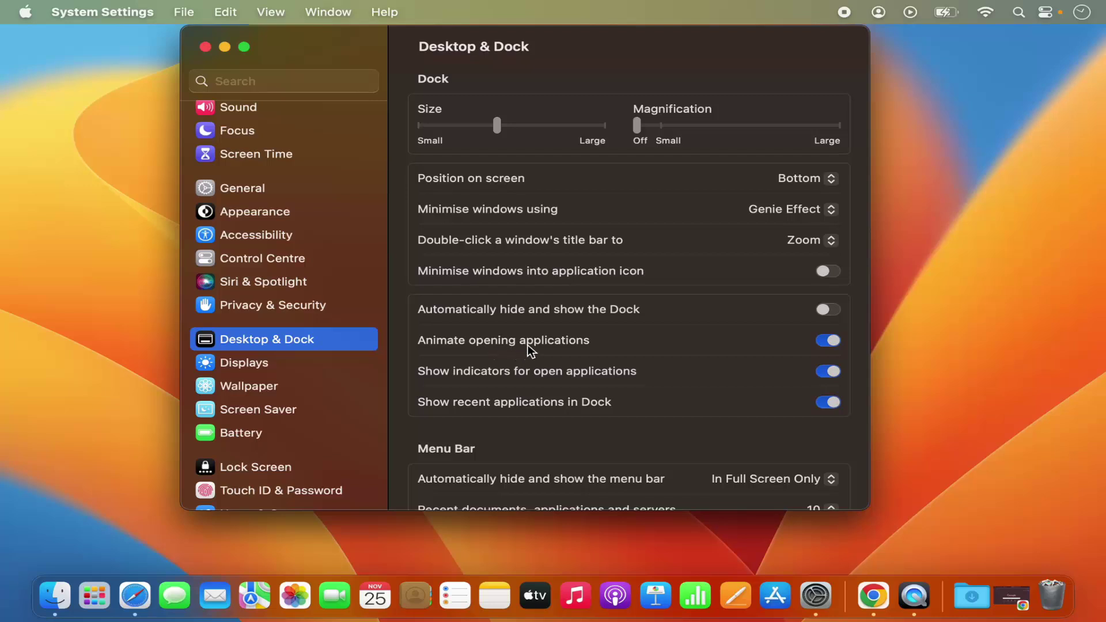
# Try Never and Always for automatically hiding and showing the menu bar, and set it back to In Full Screen Only.
pyautogui.scroll(-5, 536, 347)
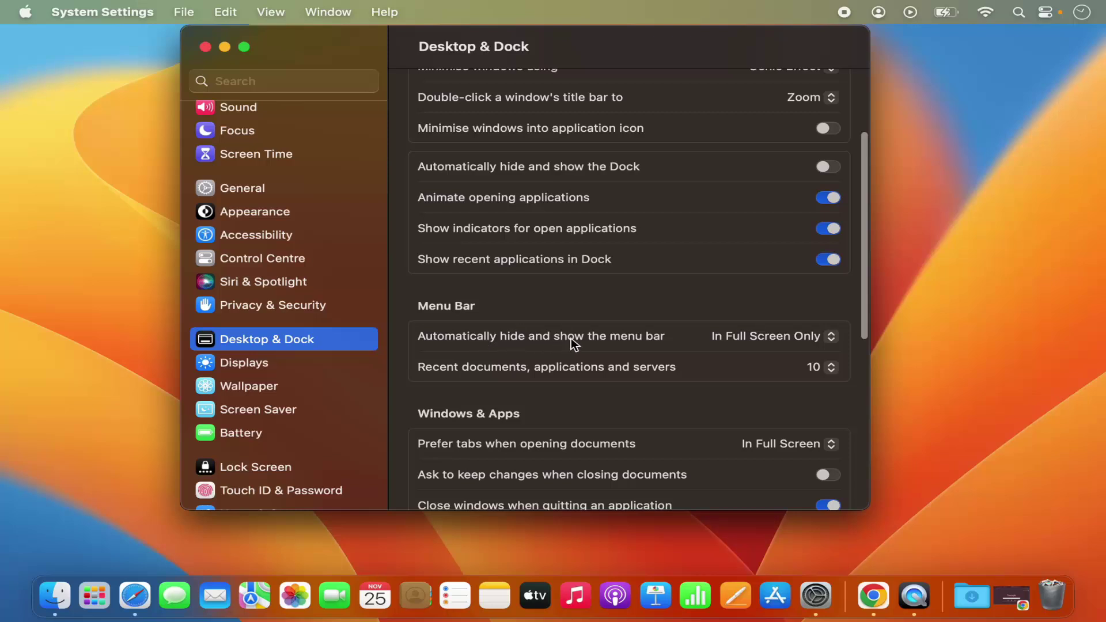
pyautogui.click(738, 337)
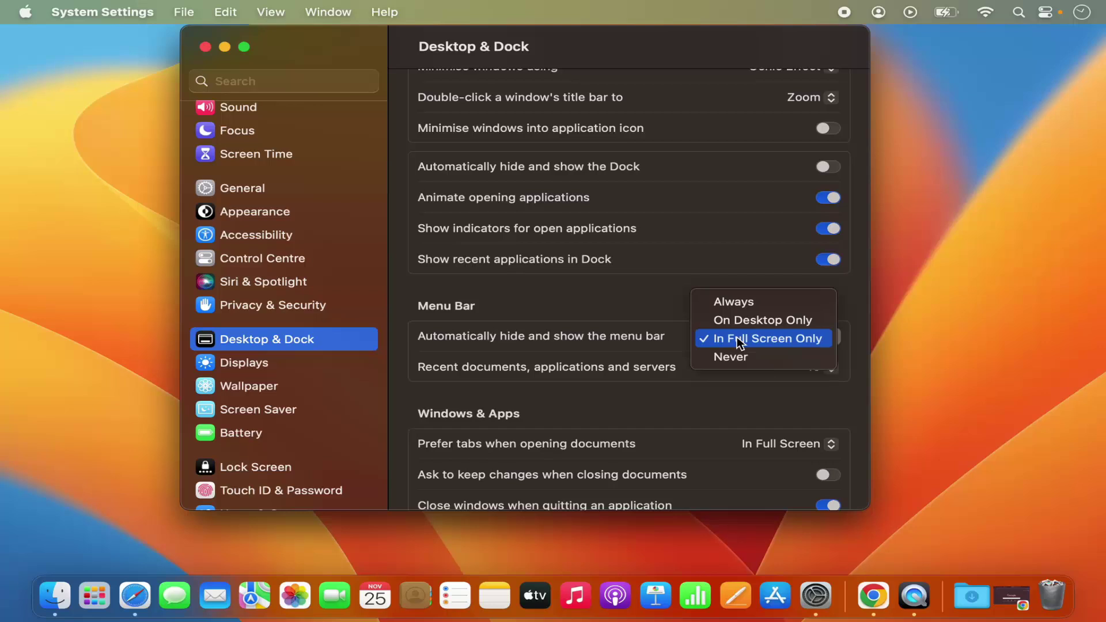
pyautogui.click(737, 357)
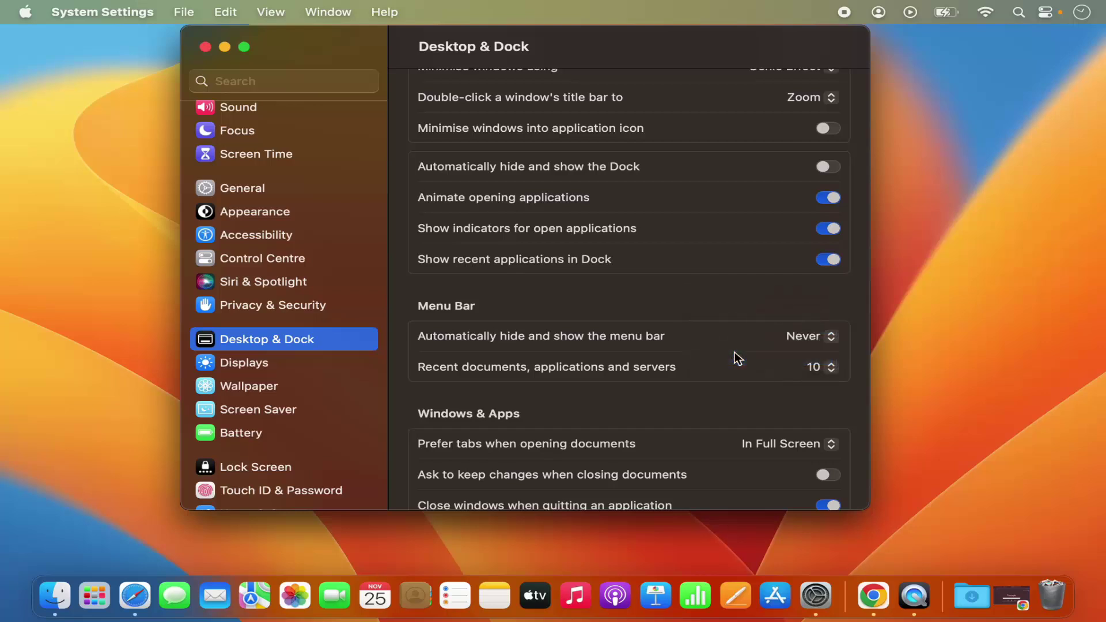
pyautogui.click(798, 337)
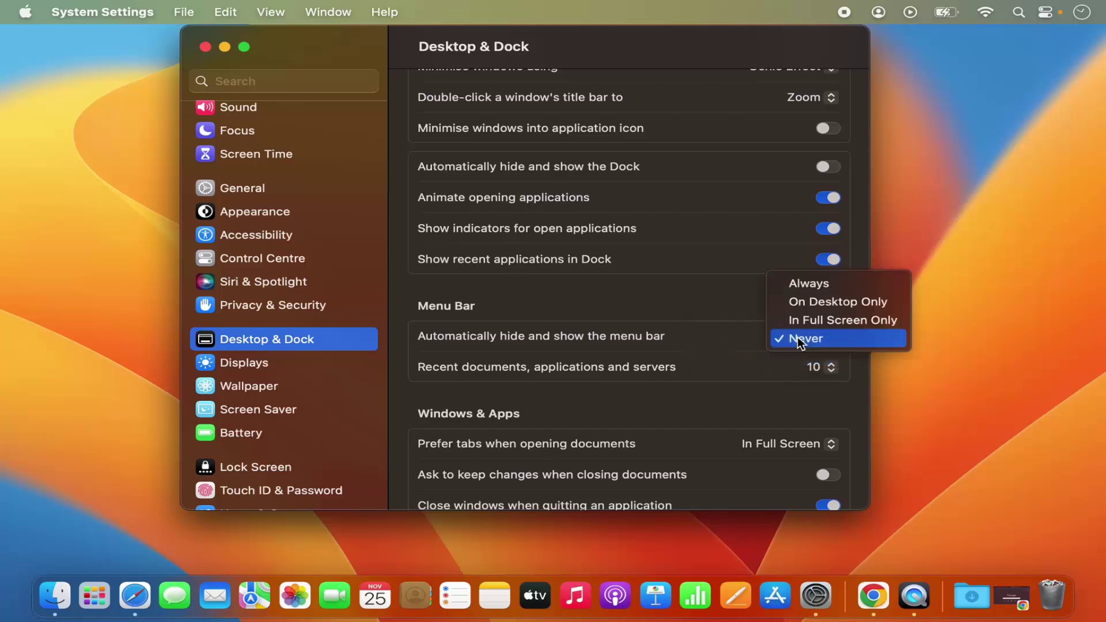
pyautogui.click(801, 279)
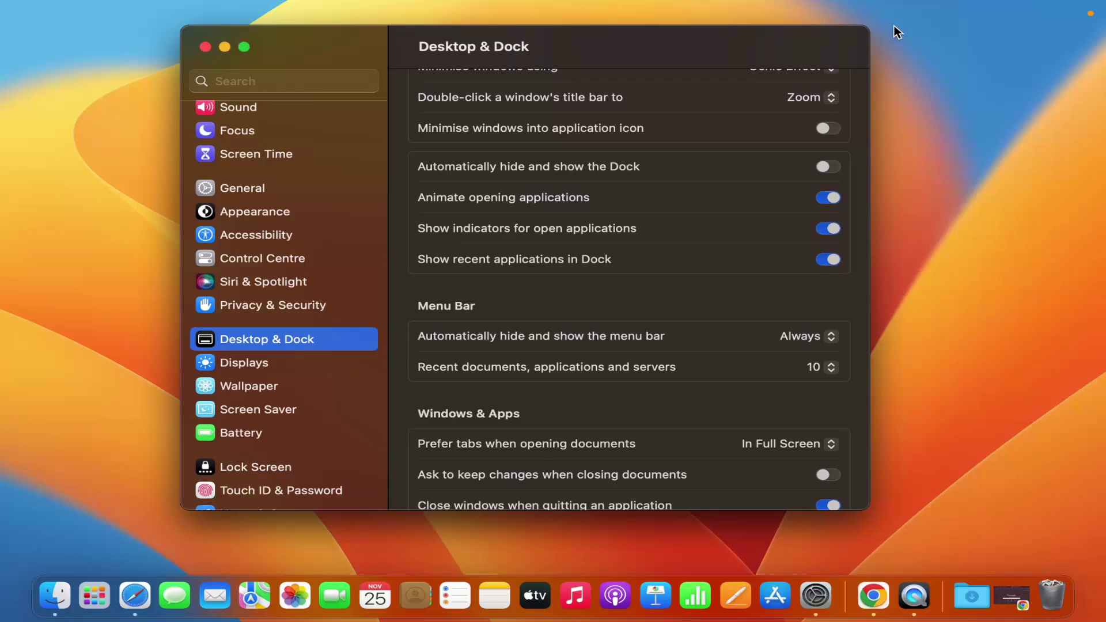
pyautogui.moveTo(879, 5)
pyautogui.click(790, 335)
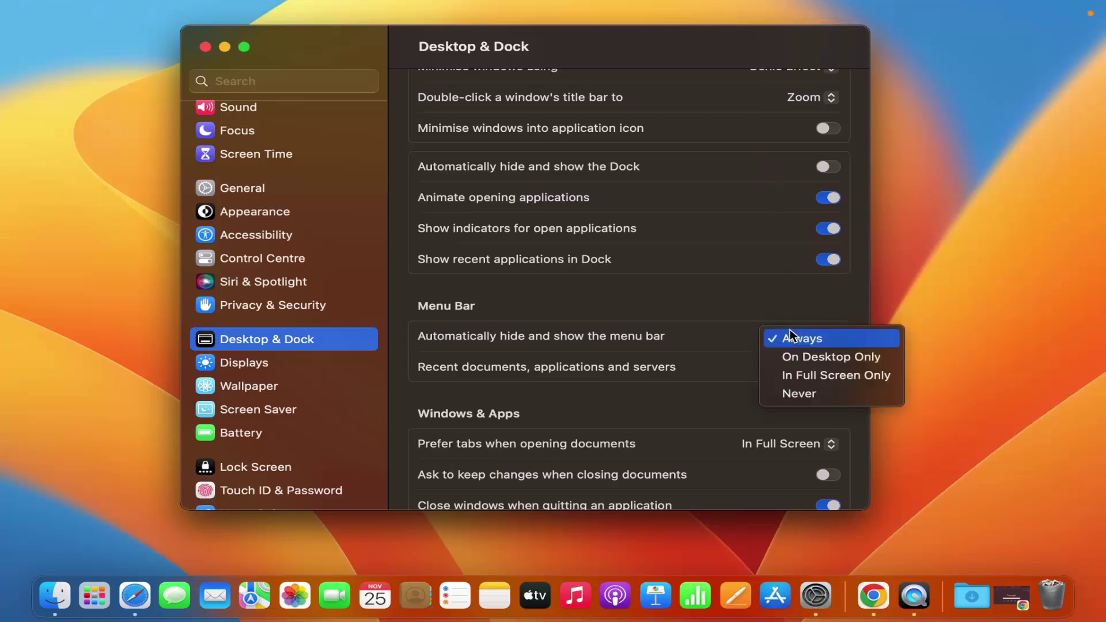
pyautogui.click(799, 375)
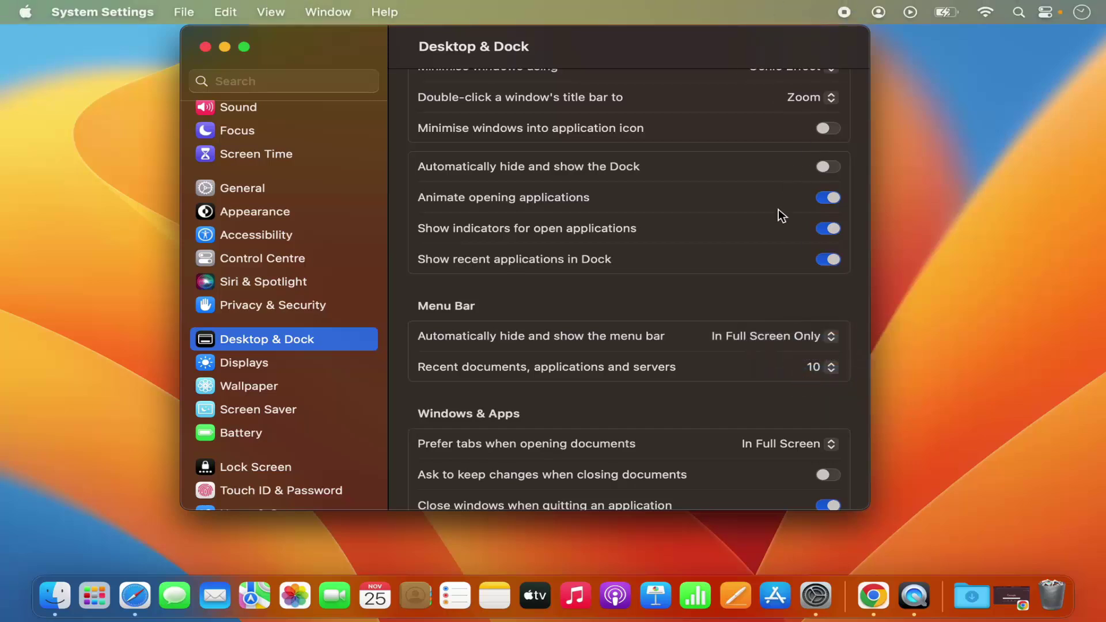
# Look over the remaining Desktop & Dock options and open the Control Centre settings.
pyautogui.scroll(-3, 521, 342)
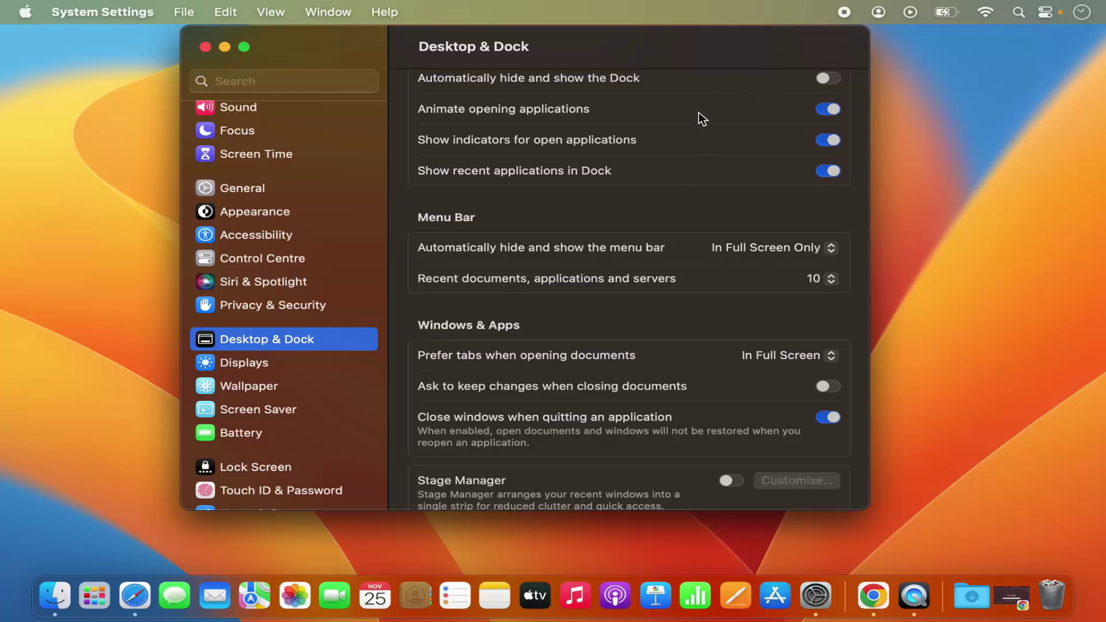
pyautogui.scroll(-3, 281, 361)
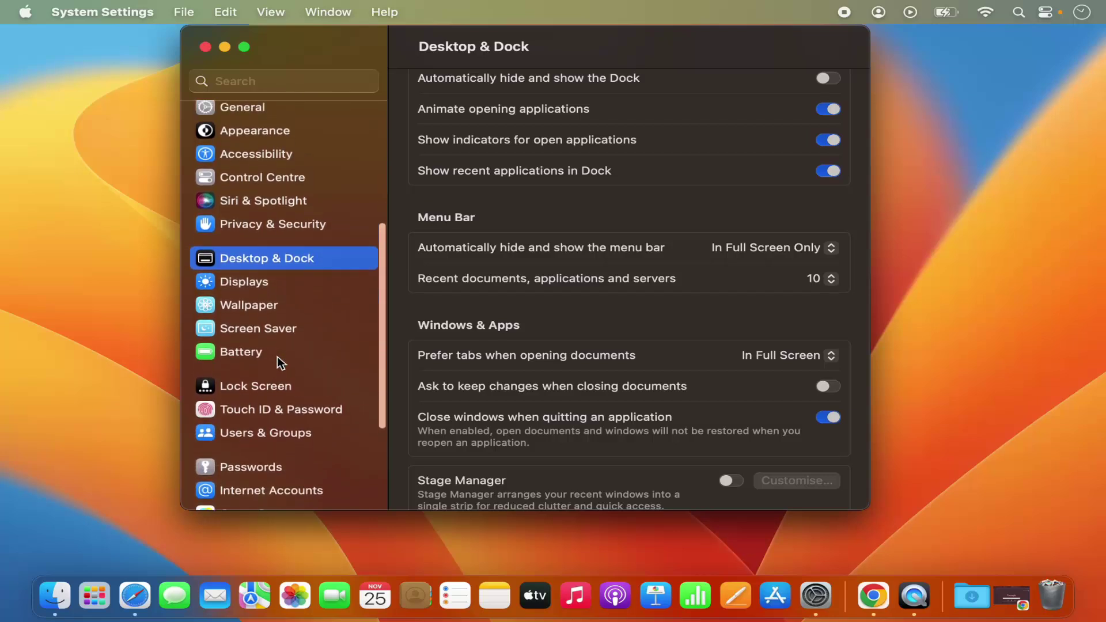
pyautogui.scroll(6, 277, 357)
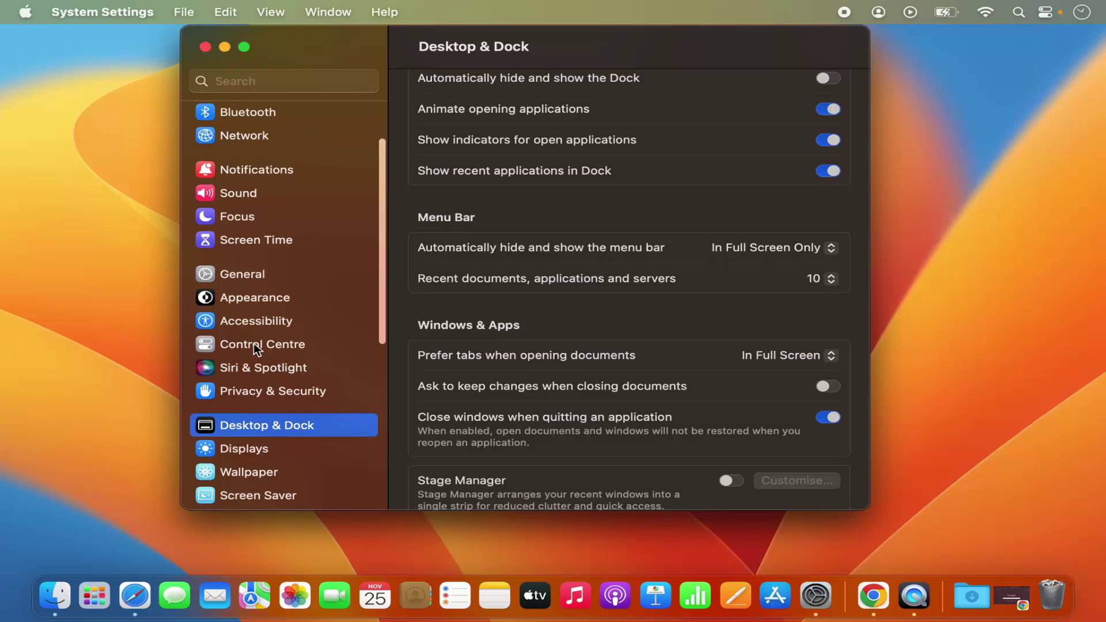
pyautogui.click(264, 346)
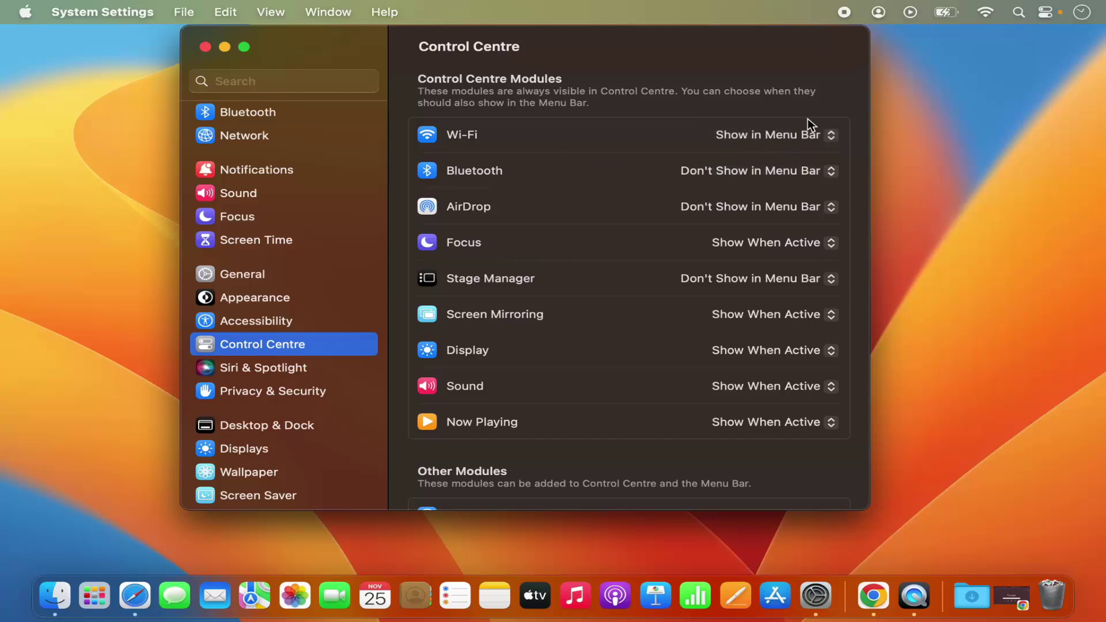
# Set Bluetooth to Show in Menu Bar and try switching Bluetooth on and off from its menu bar item.
pyautogui.click(772, 173)
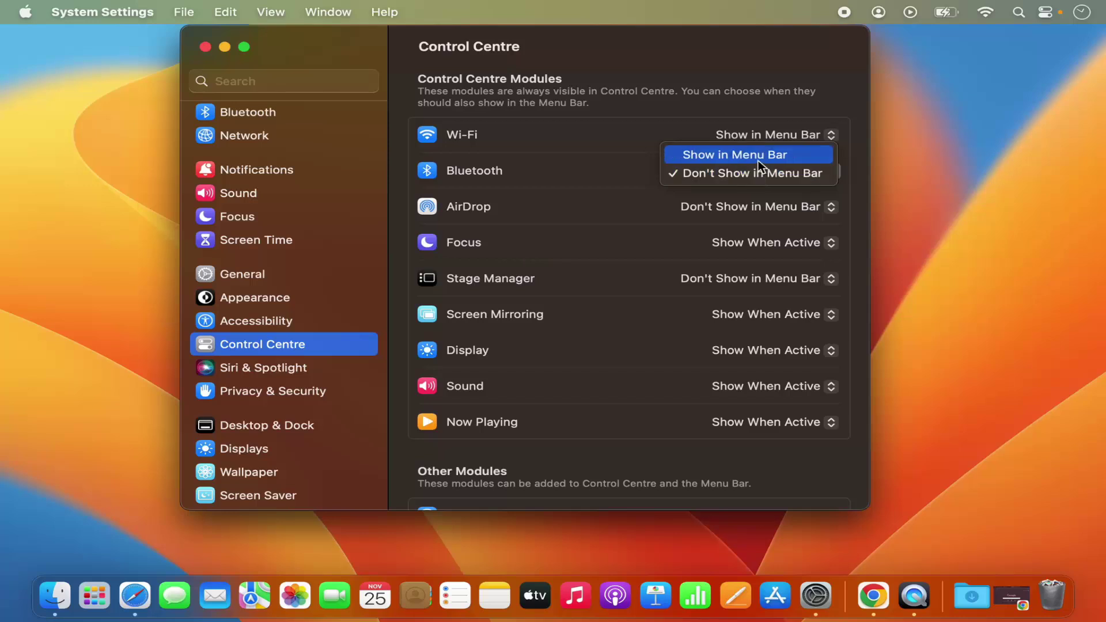
pyautogui.click(756, 155)
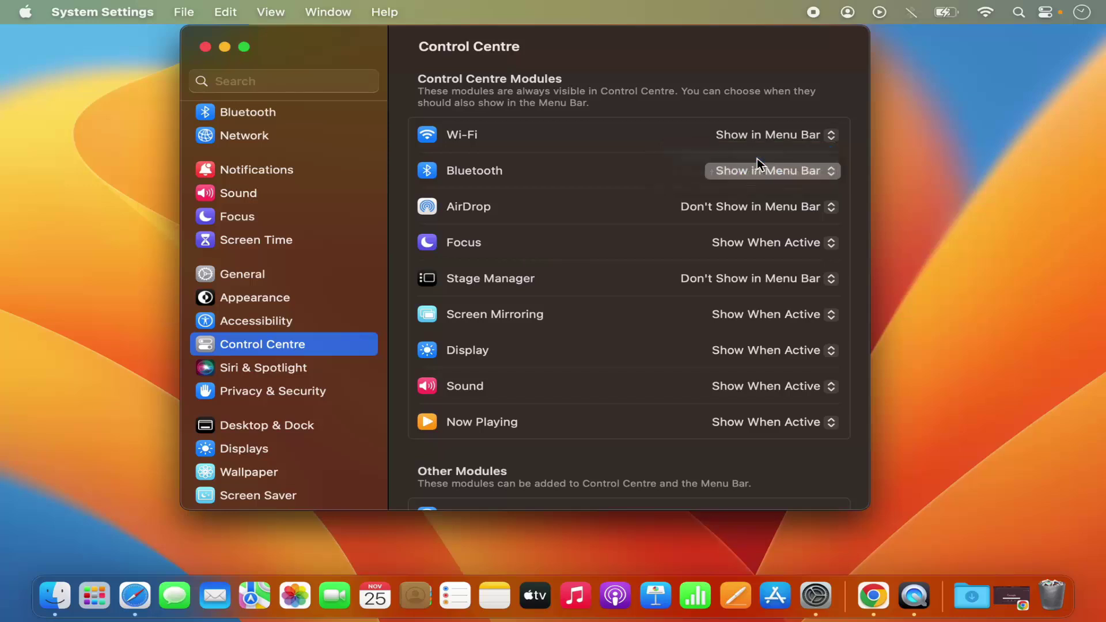
pyautogui.click(910, 12)
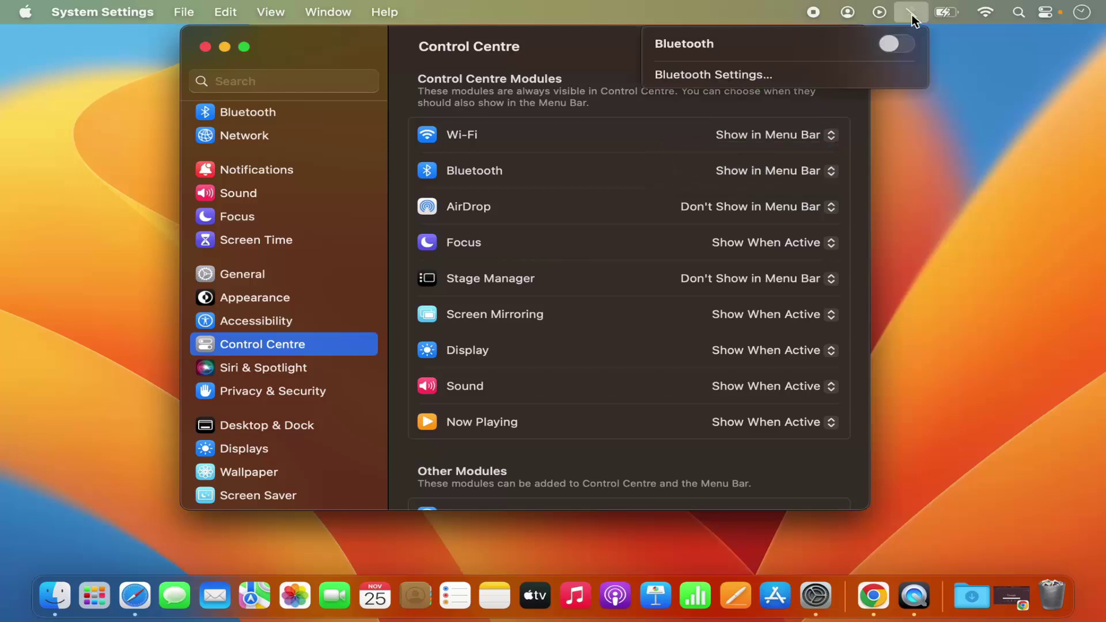
pyautogui.click(905, 49)
pyautogui.click(908, 52)
pyautogui.click(907, 49)
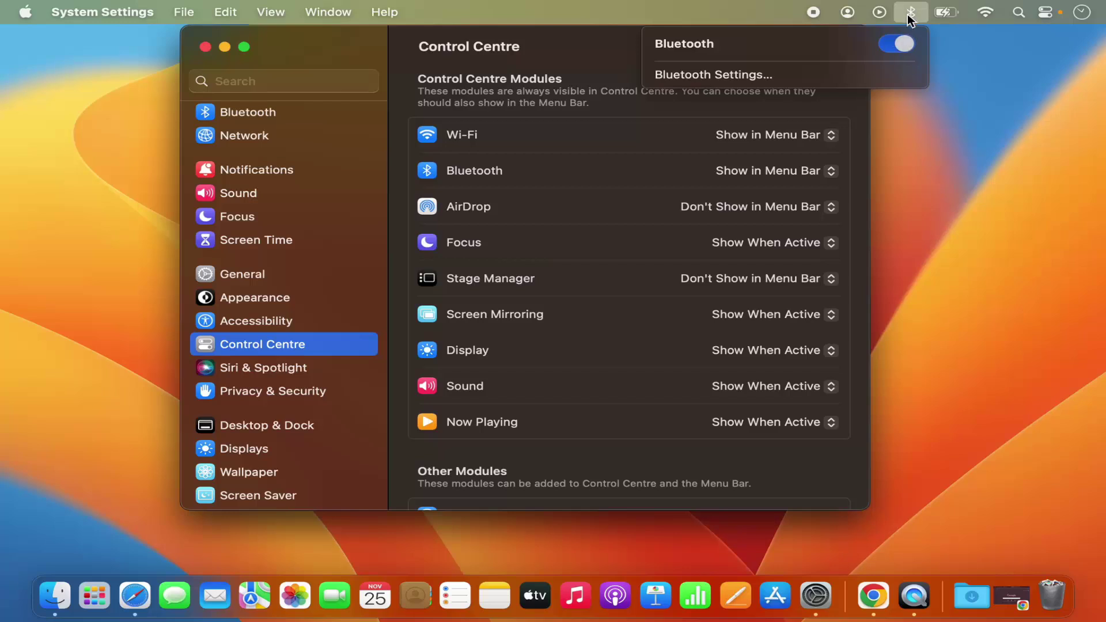
pyautogui.click(893, 45)
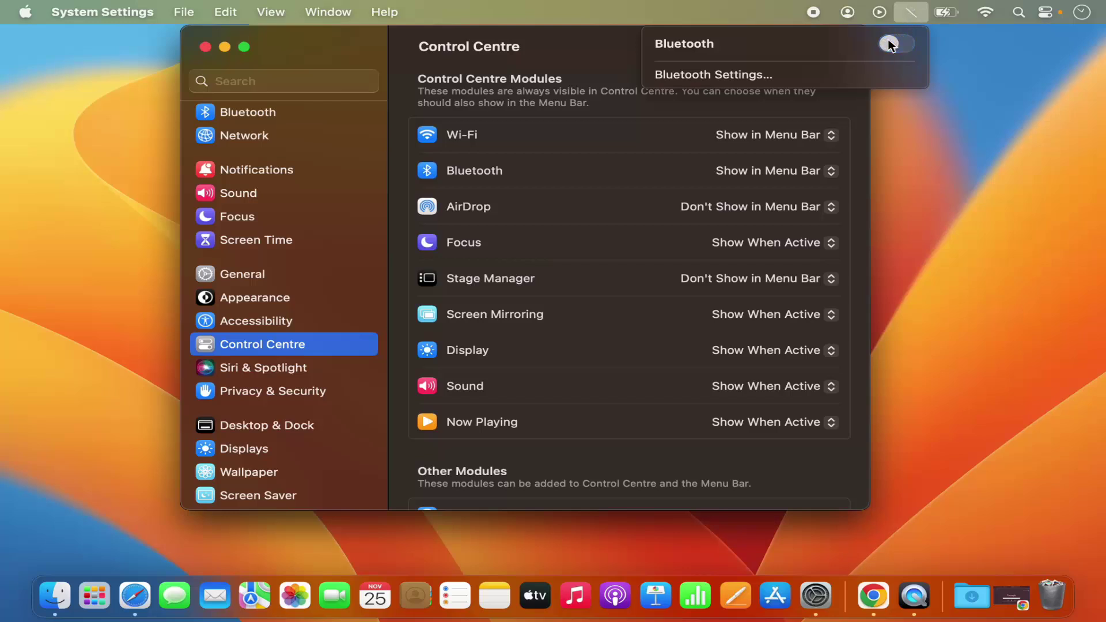
# Set the Bluetooth module back to Don't Show in Menu Bar and switch focus to the desktop.
pyautogui.click(790, 174)
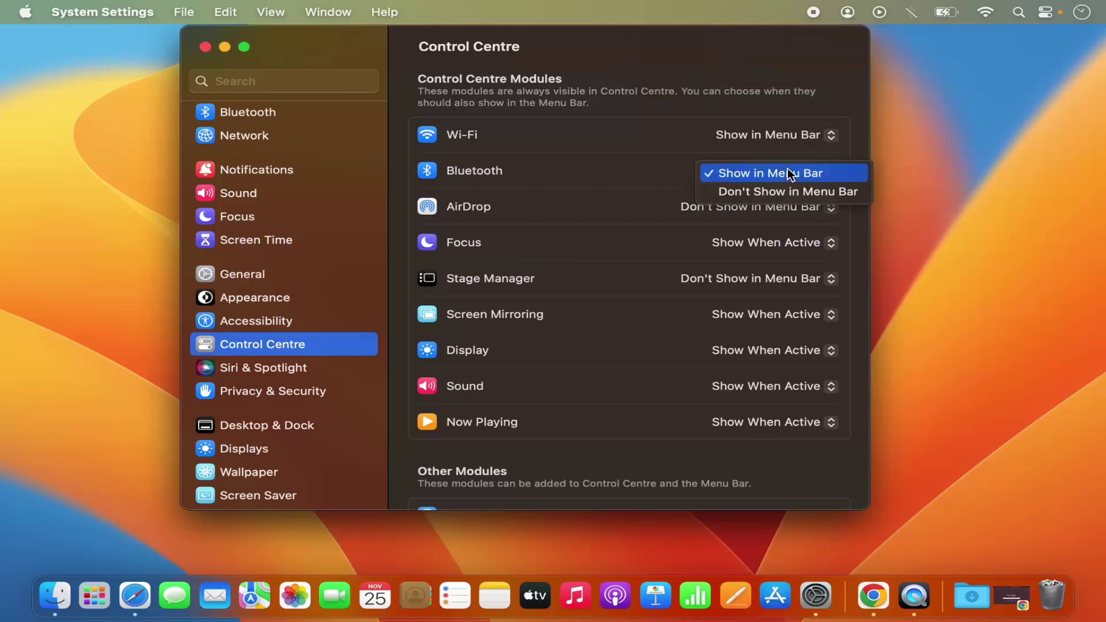
pyautogui.click(770, 194)
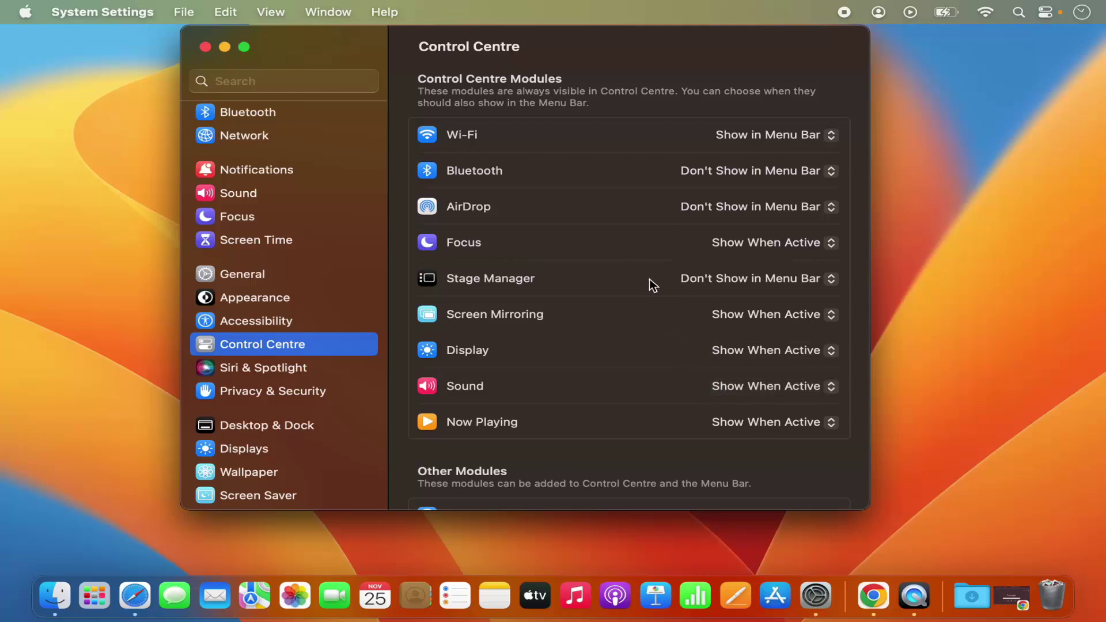
pyautogui.click(934, 302)
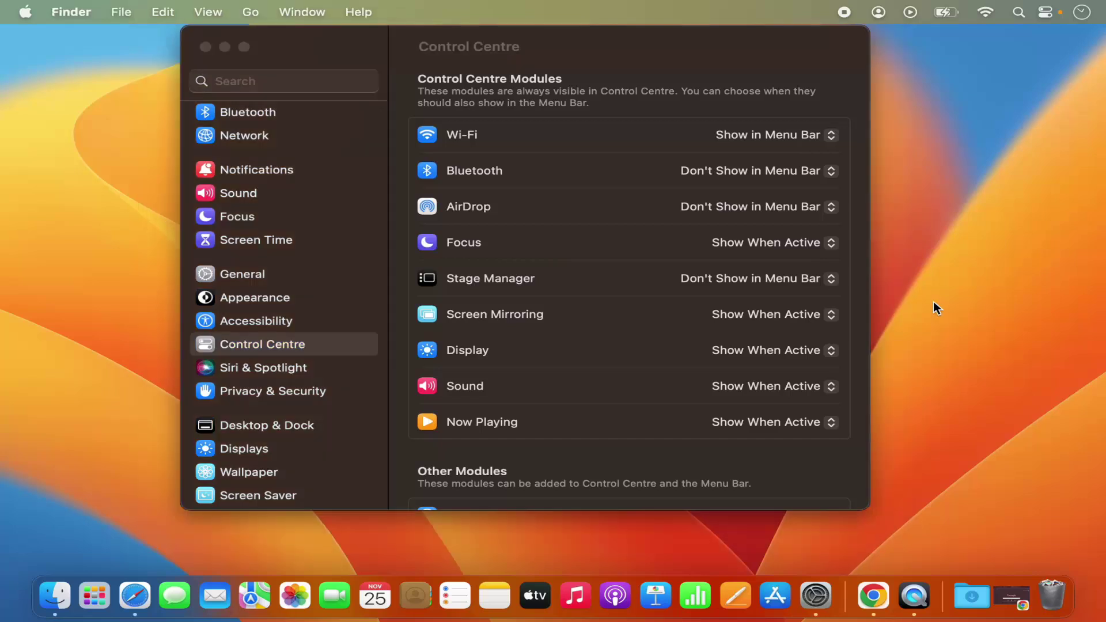